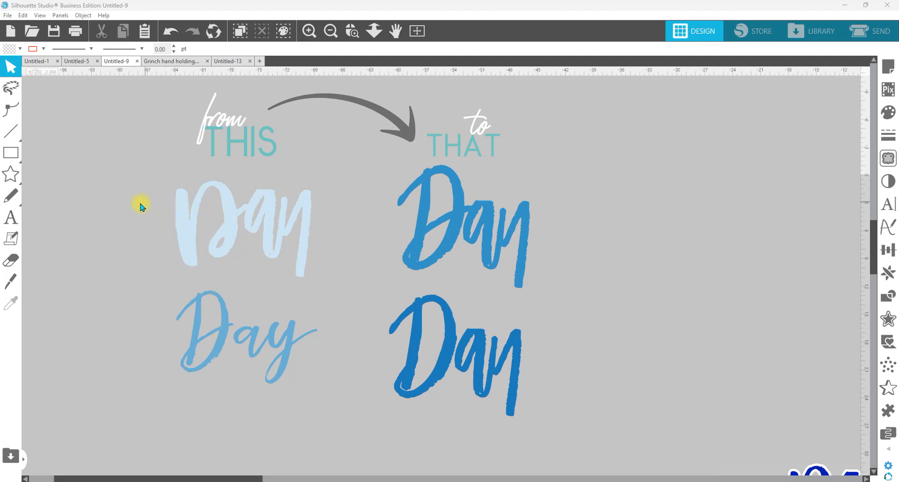
- Ungroup the two "Day" words in the "from THIS" column into separate letters
drag(141, 201, 305, 361)
right_click(298, 347)
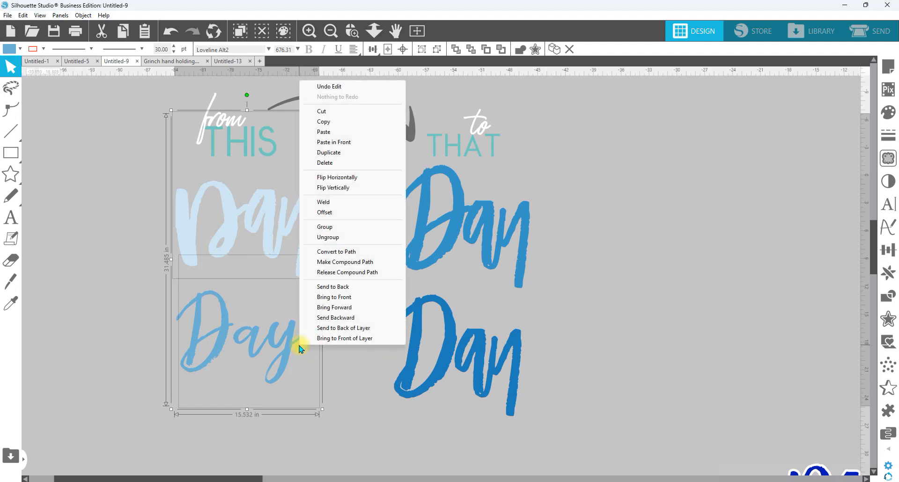
click(344, 241)
click(345, 245)
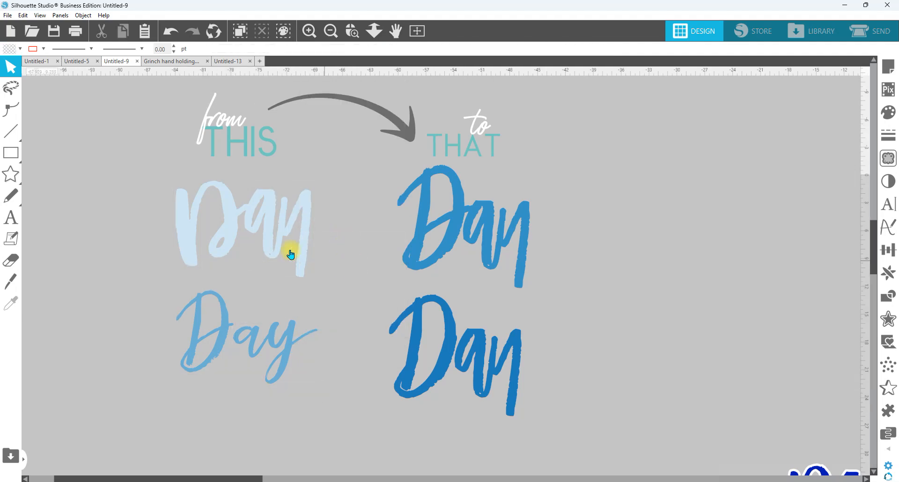
- Move the light-blue D aside and place the lower word's thin D beside it in the upper row
drag(228, 240, 129, 231)
click(218, 333)
drag(222, 333, 191, 221)
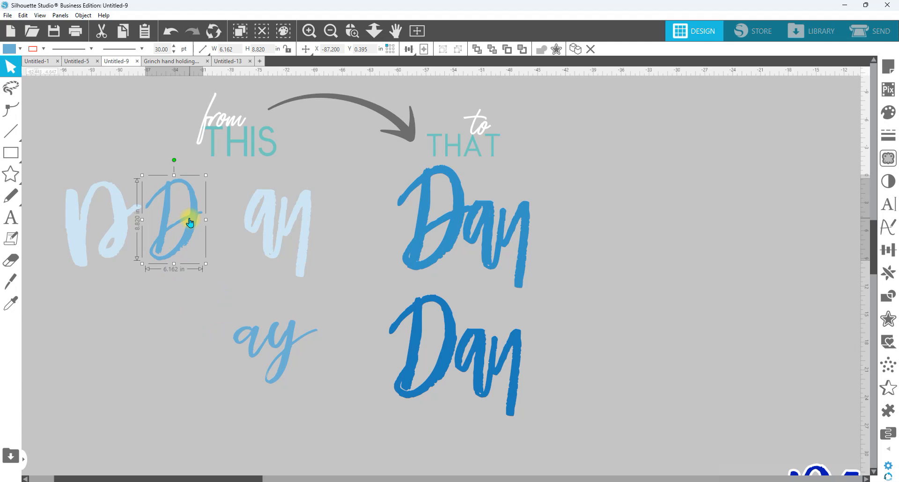
click(352, 31)
drag(48, 181, 225, 268)
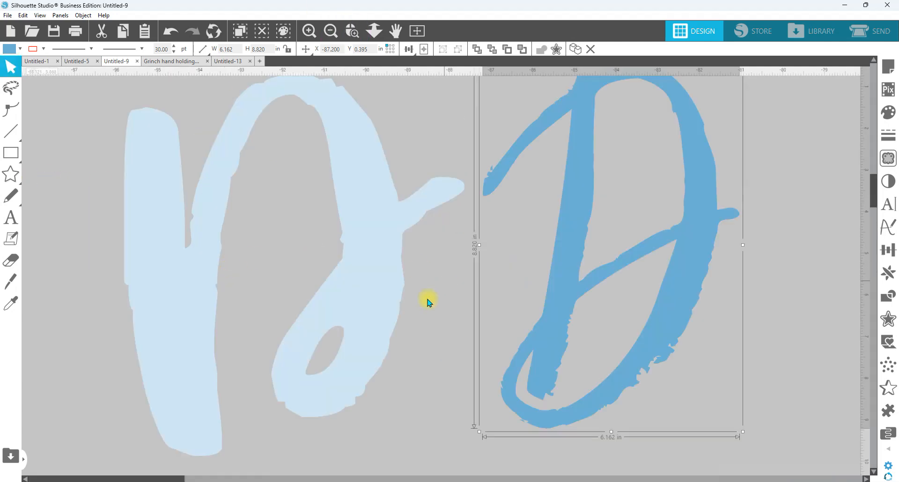
click(373, 31)
drag(387, 180, 387, 149)
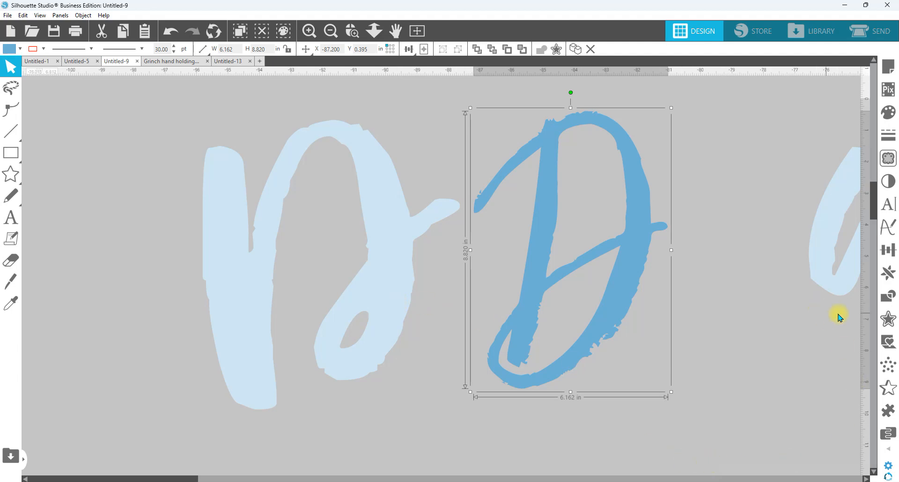
click(888, 320)
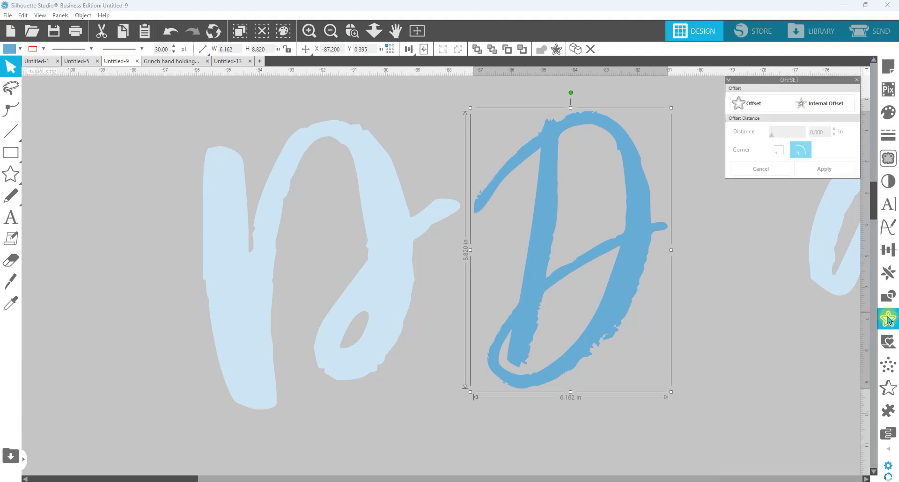
click(754, 107)
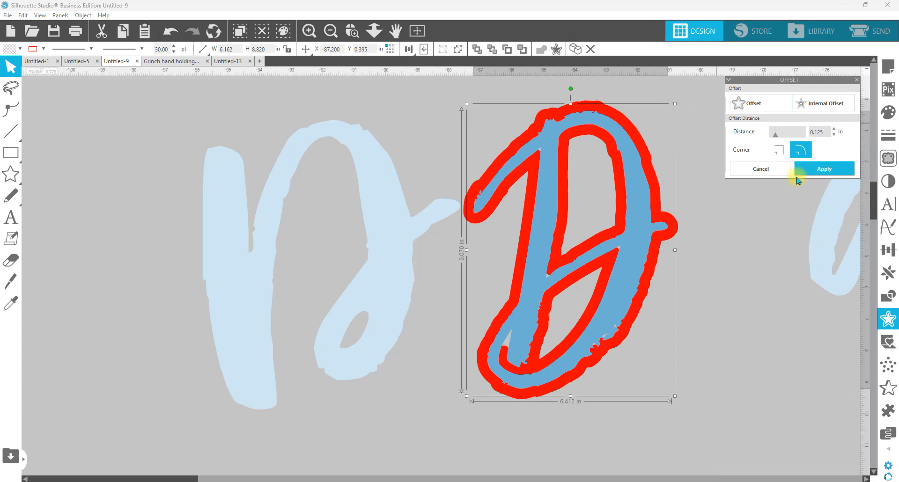
click(770, 172)
key(Delete)
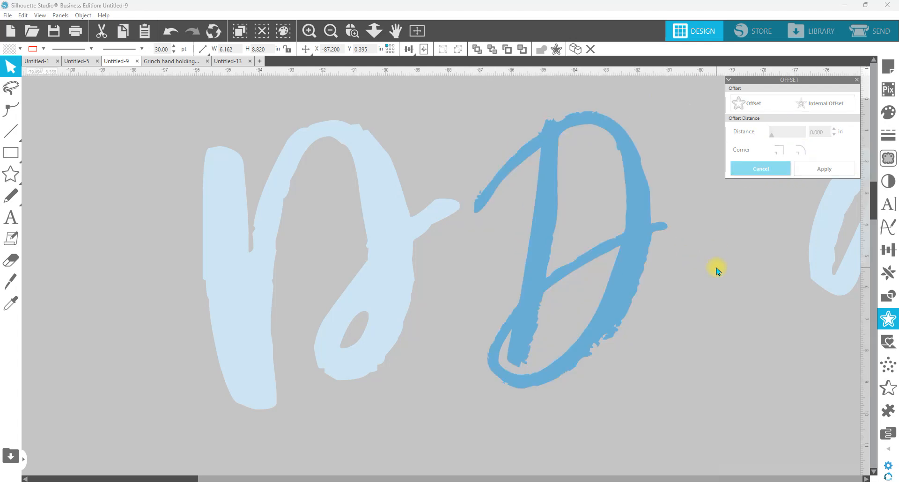
- Set the line thickness of all the letters in the "from THIS" column to 0 pt
click(375, 30)
drag(395, 167, 396, 136)
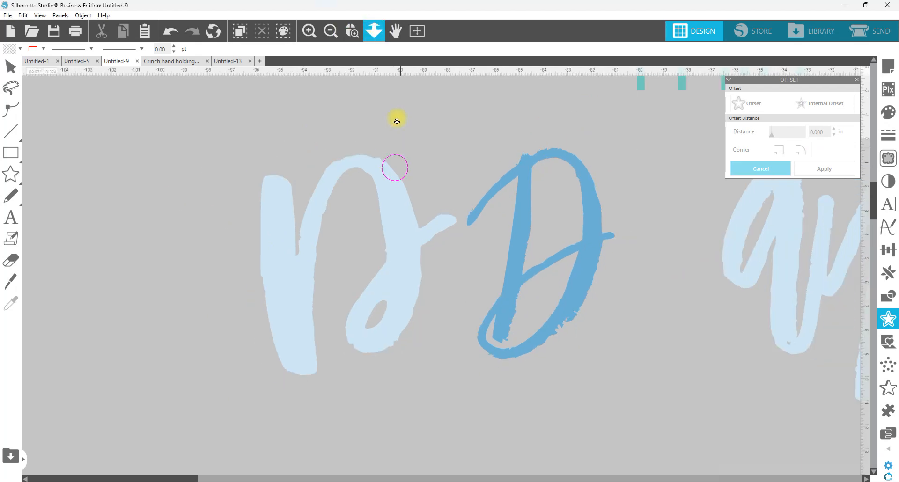
drag(210, 208, 755, 471)
click(167, 48)
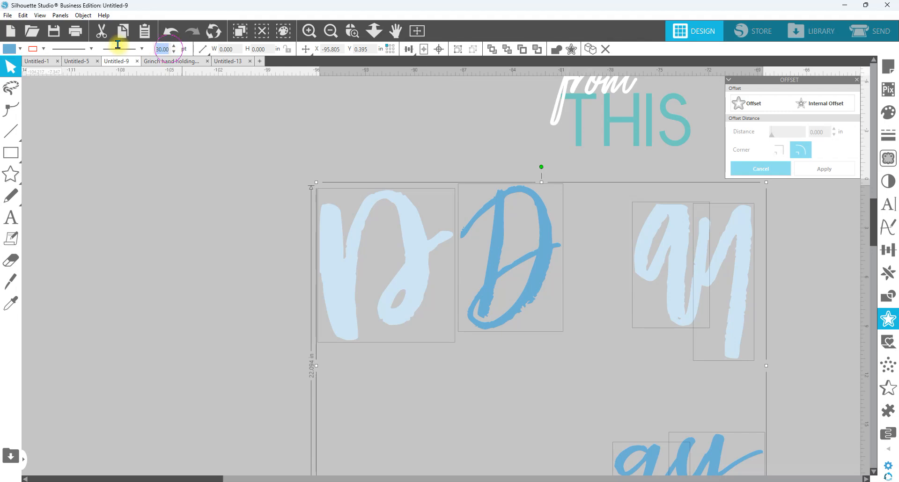
text(0)
key(Return)
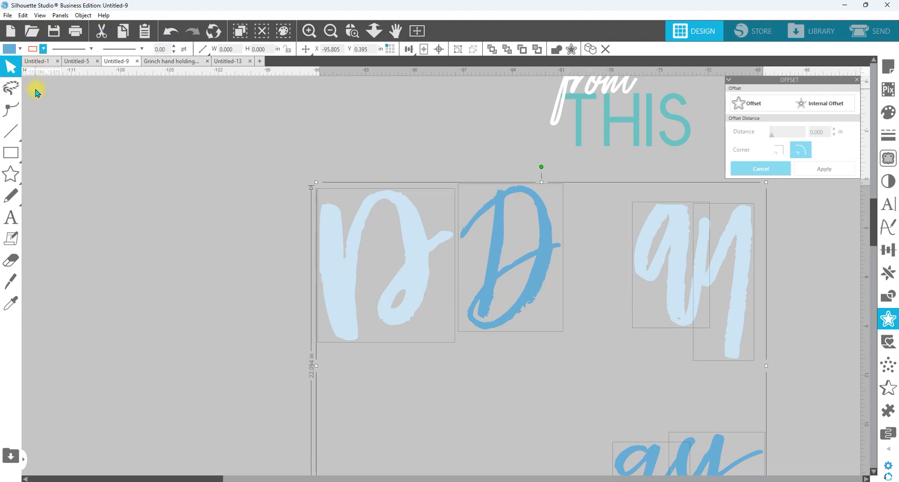
click(398, 126)
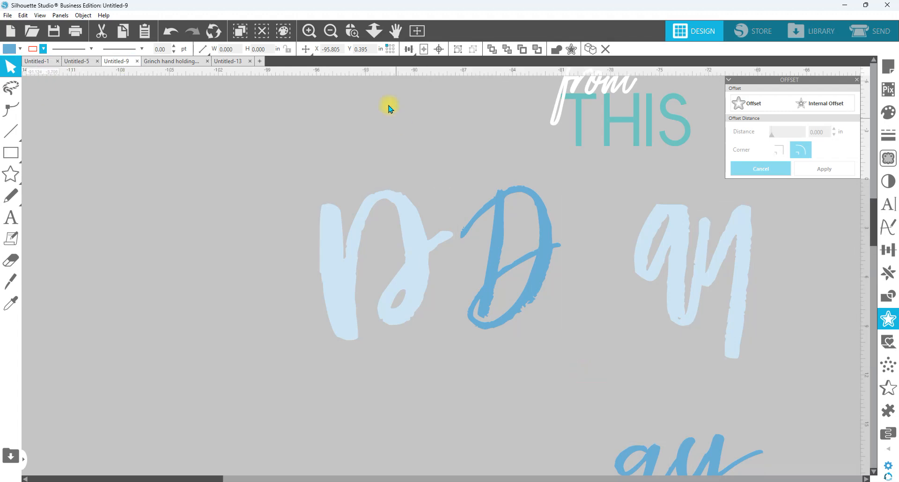
- Create a 0.05 in offset with rounded corners around the thin medium-blue D
click(352, 31)
drag(398, 160, 607, 337)
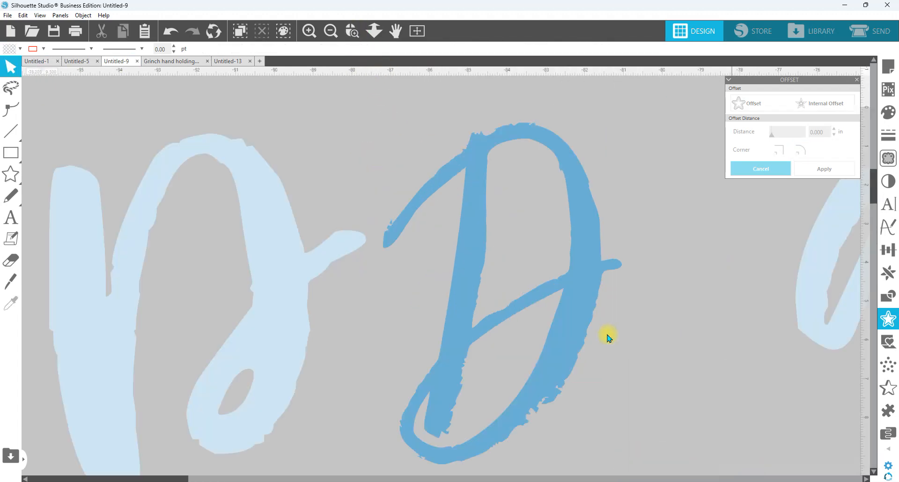
scroll(586, 231, down, 2)
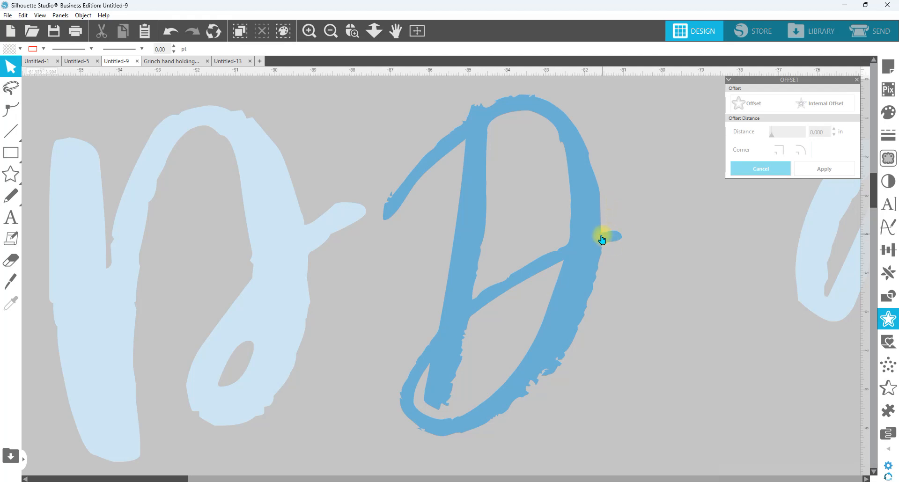
click(579, 269)
click(745, 103)
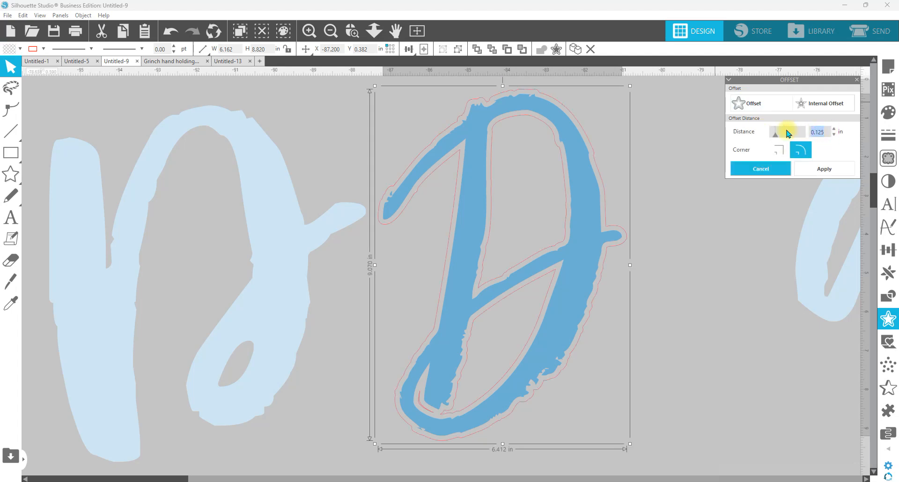
text(.05)
key(Return)
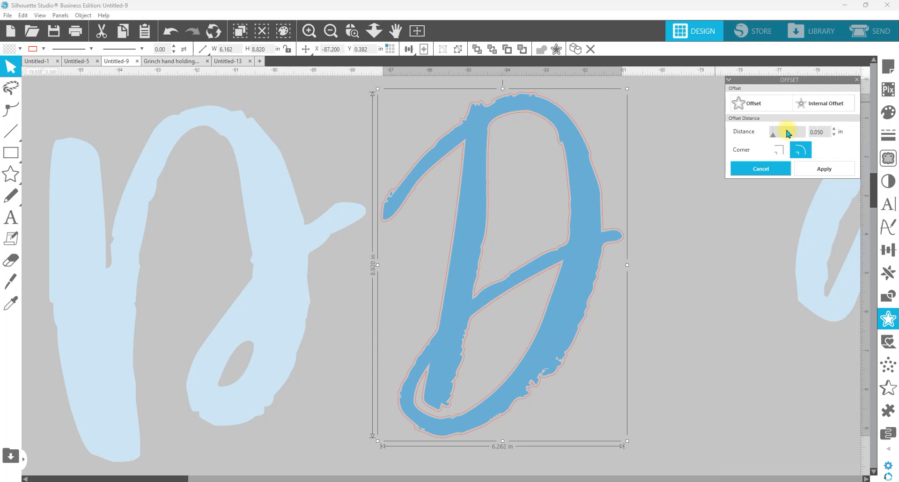
click(818, 174)
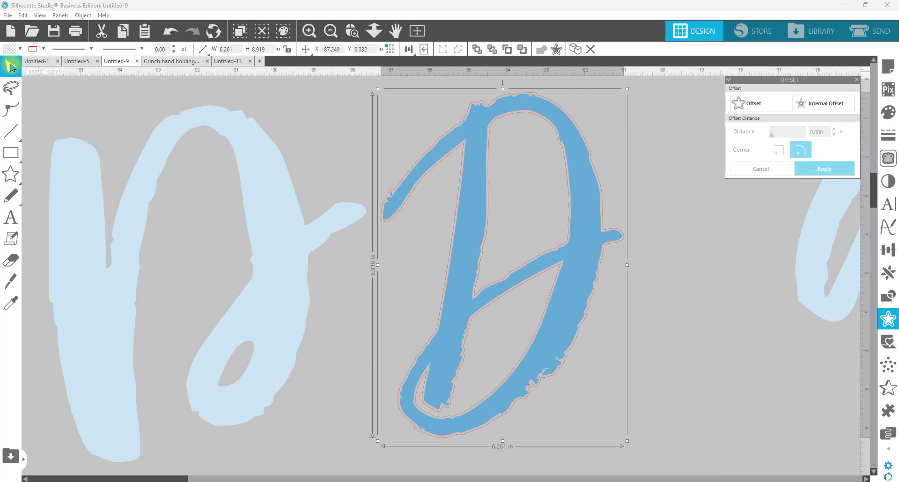
- Fill the D's offset with light blue without an outline colour, and move the original medium-blue D off it
click(20, 49)
click(104, 72)
click(245, 157)
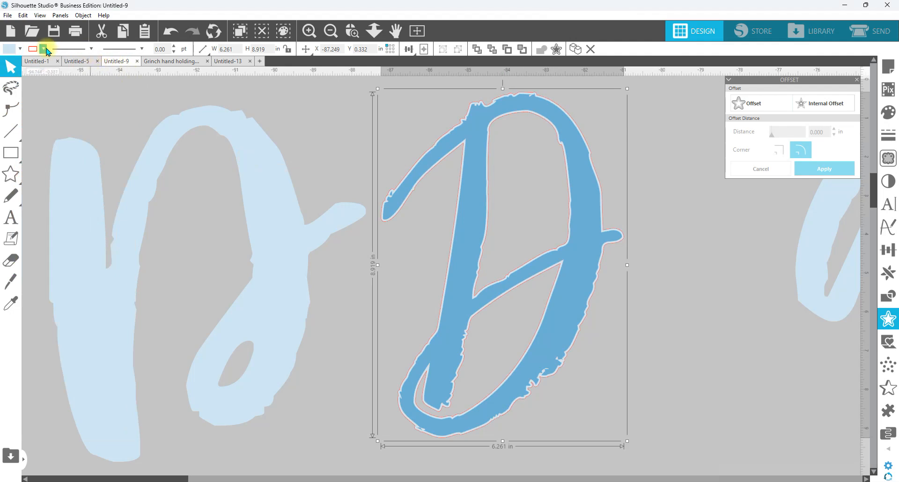
click(43, 49)
click(40, 83)
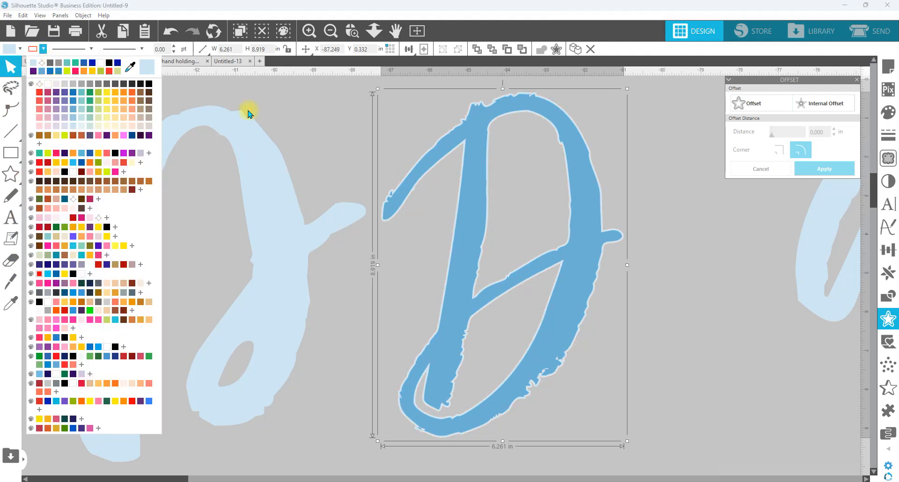
drag(580, 184, 722, 444)
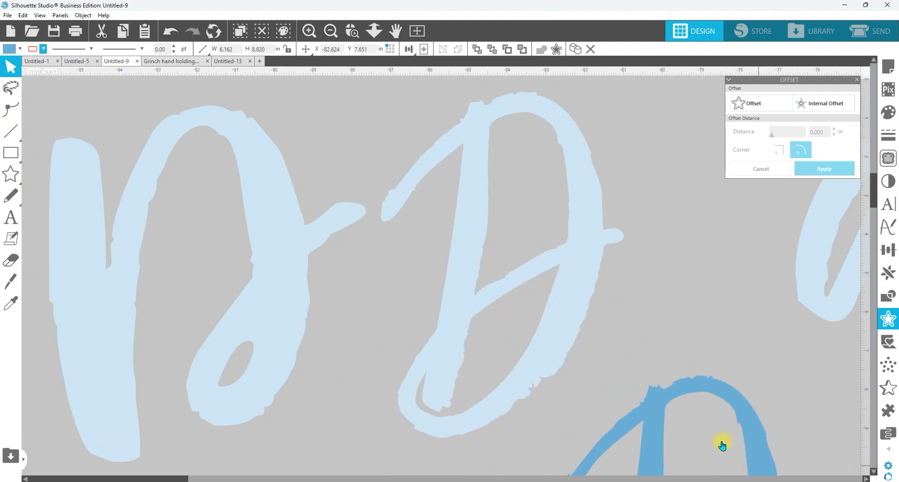
click(722, 445)
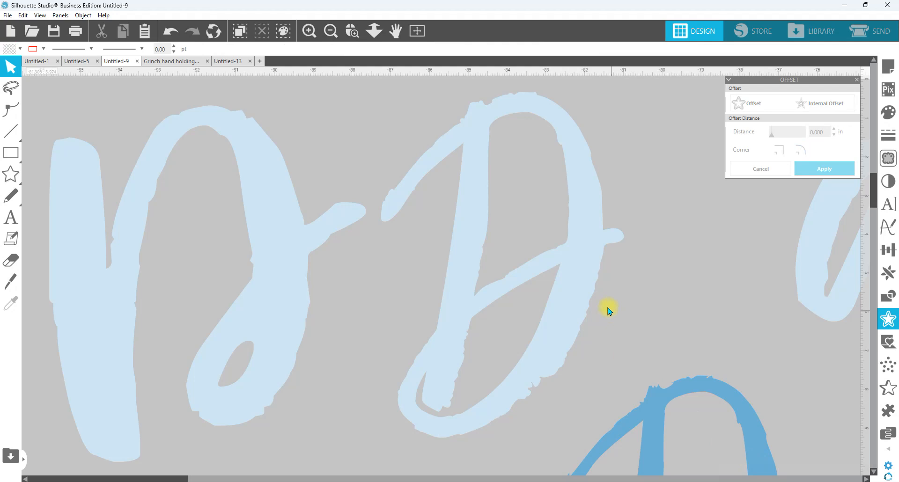
- Offset the light-blue thickened D, trying distances of 0.025 and 0.05 in and applying 0.075 in
click(578, 243)
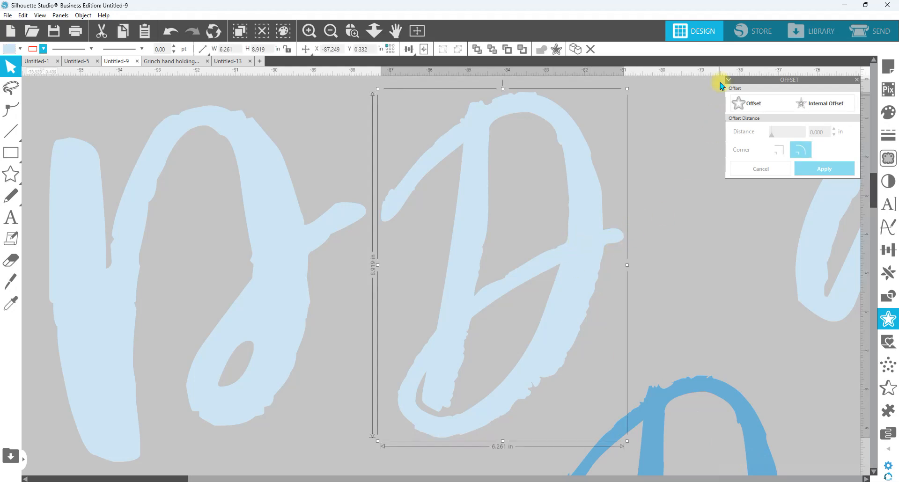
click(756, 110)
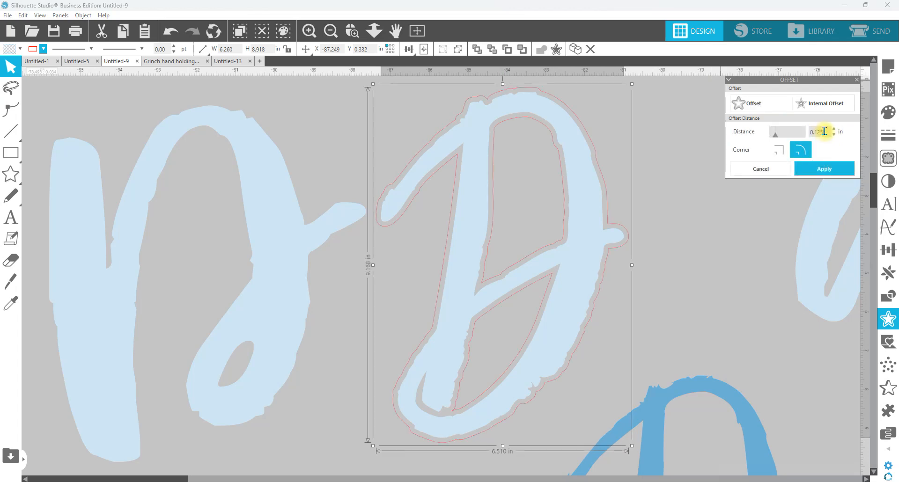
double_click(816, 131)
text(.)
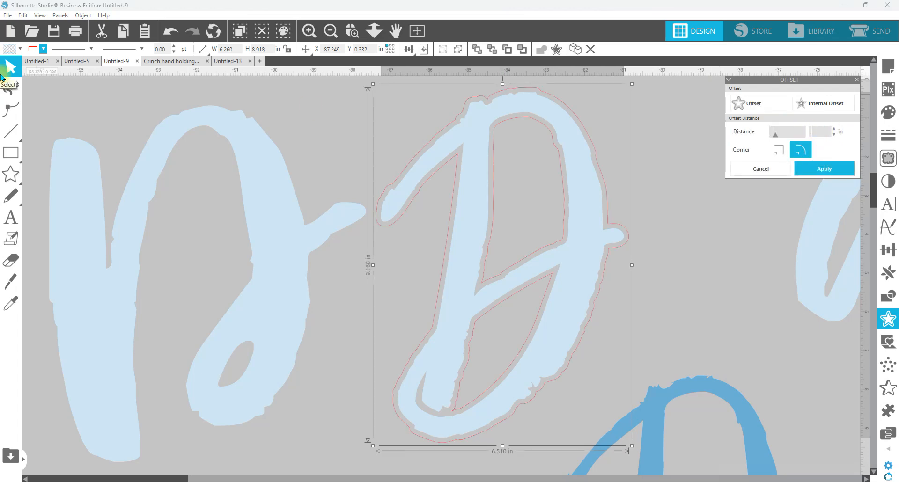
text(025)
key(Return)
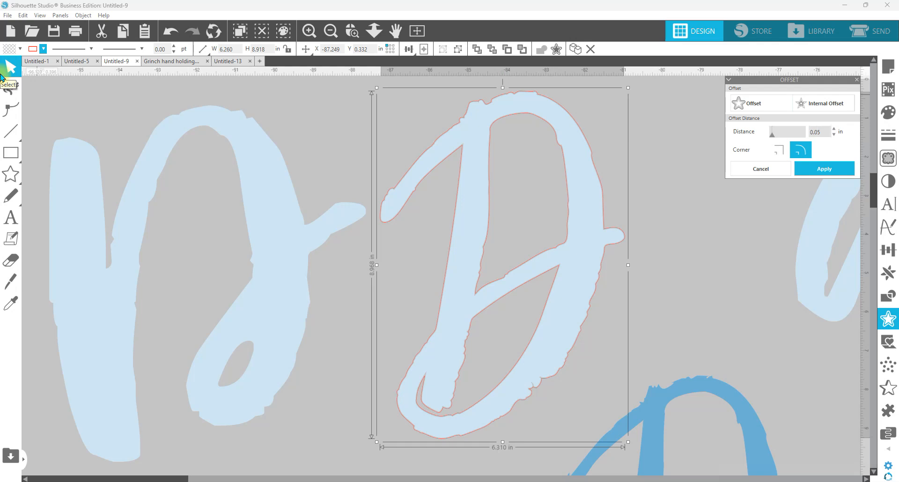
key(Return)
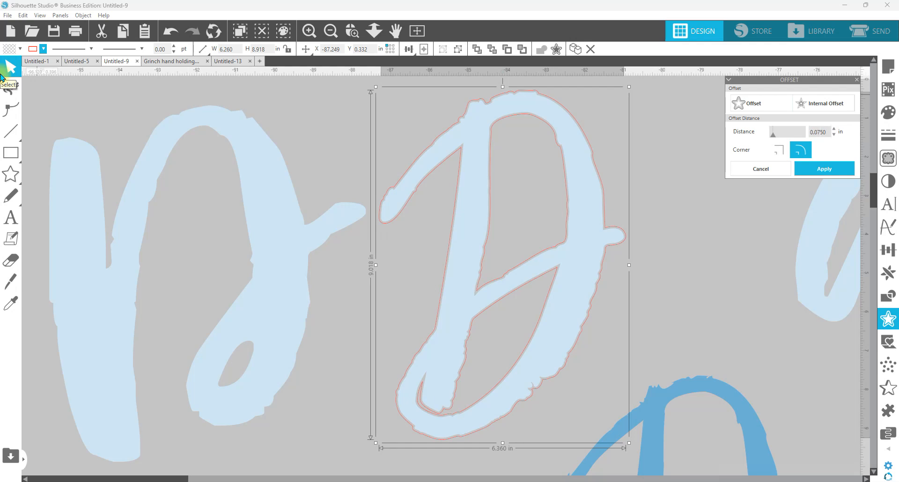
key(Return)
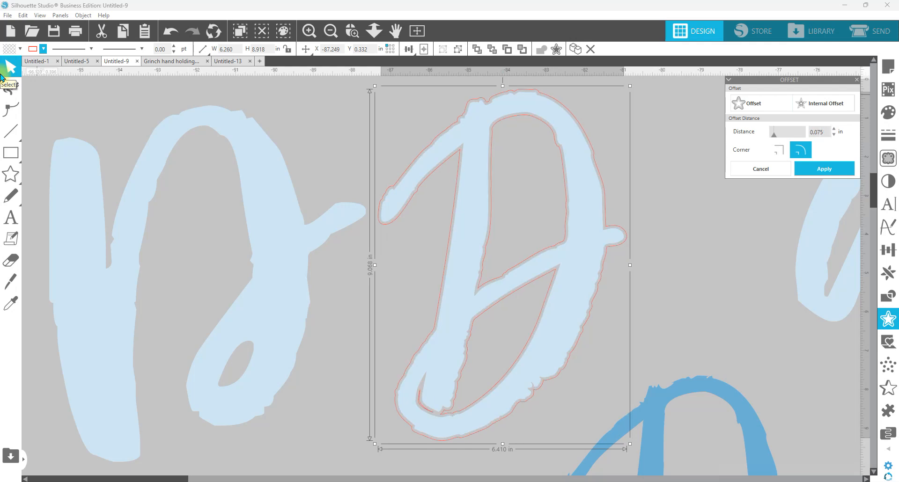
click(839, 176)
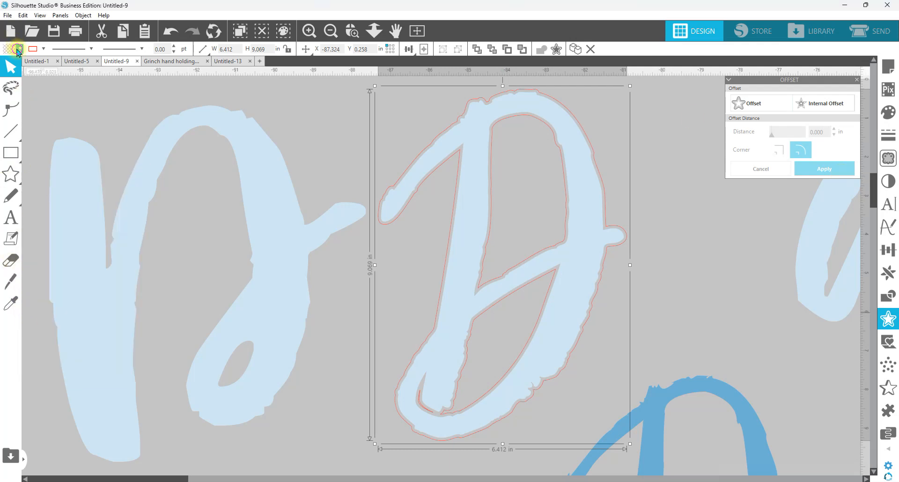
- Fill the new 0.075 in offset of the D with light blue and remove its outline colour
click(14, 47)
click(122, 71)
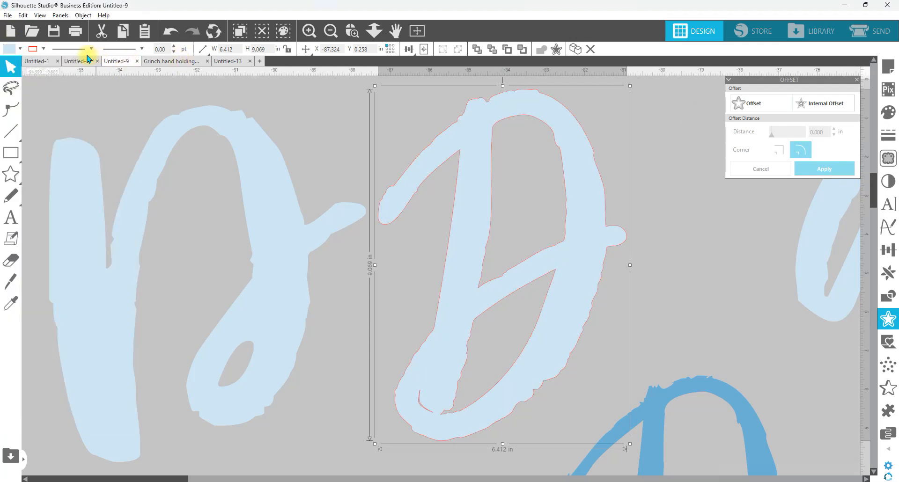
click(43, 48)
click(40, 84)
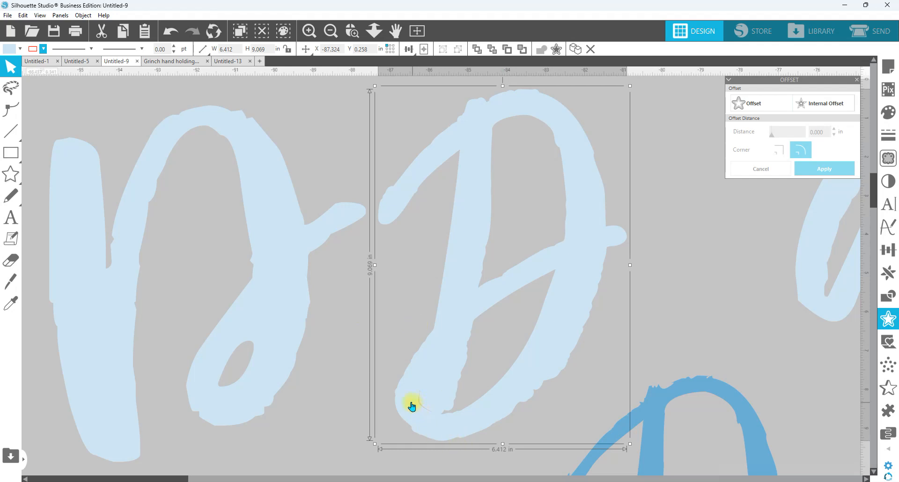
- Move the thickest D to the far side of the rough brush D and place the thinner offset D between that letter and "ay"
click(373, 30)
mouse_move(415, 183)
mouse_down()
mouse_move(408, 112)
mouse_move(507, 213)
mouse_move(579, 221)
mouse_move(437, 197)
mouse_move(203, 132)
mouse_move(137, 245)
mouse_up()
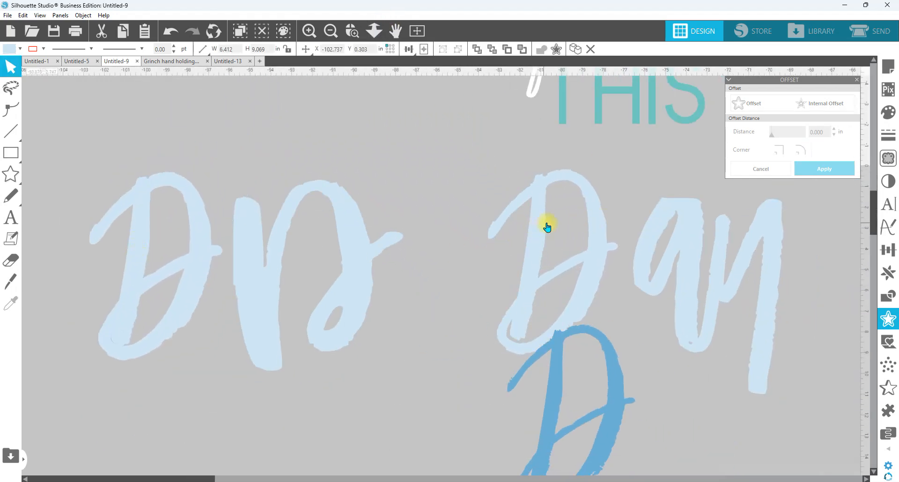
drag(541, 225, 471, 226)
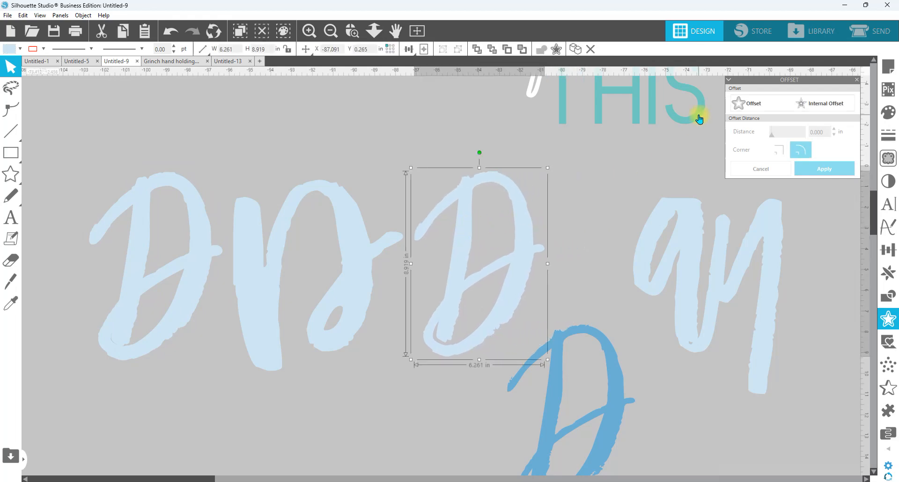
- Offset the middle light-blue D by 0.055 in with rounded corners
click(748, 103)
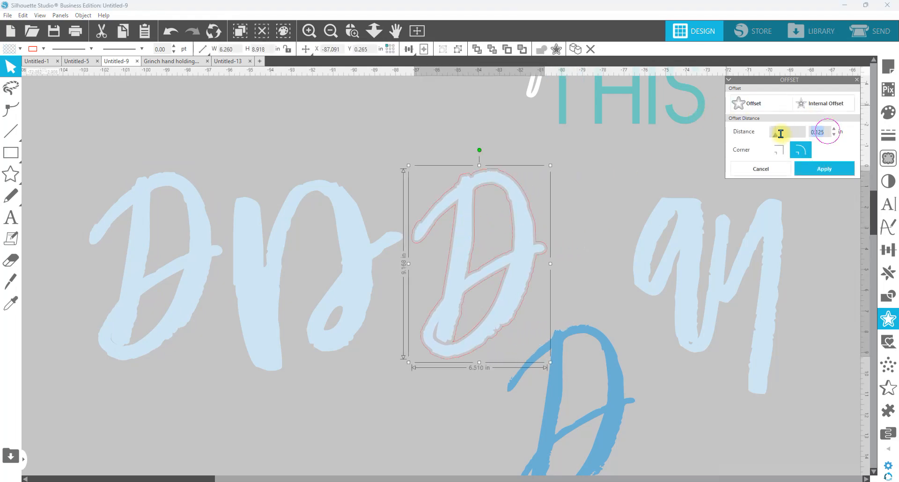
mouse_move(2, 194)
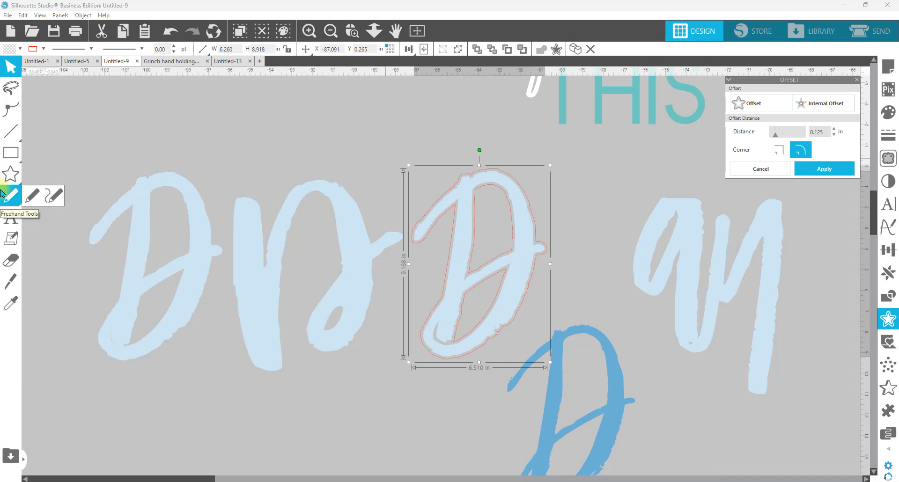
drag(825, 133, 785, 133)
text(.055)
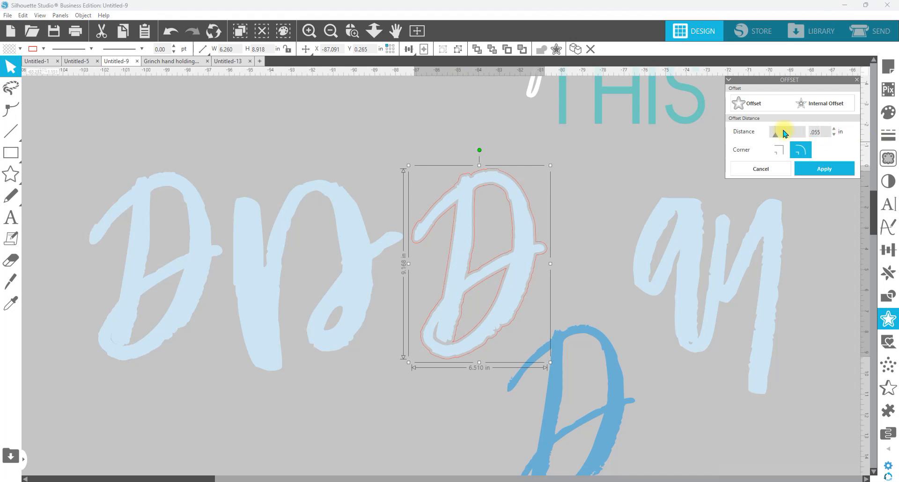
click(833, 171)
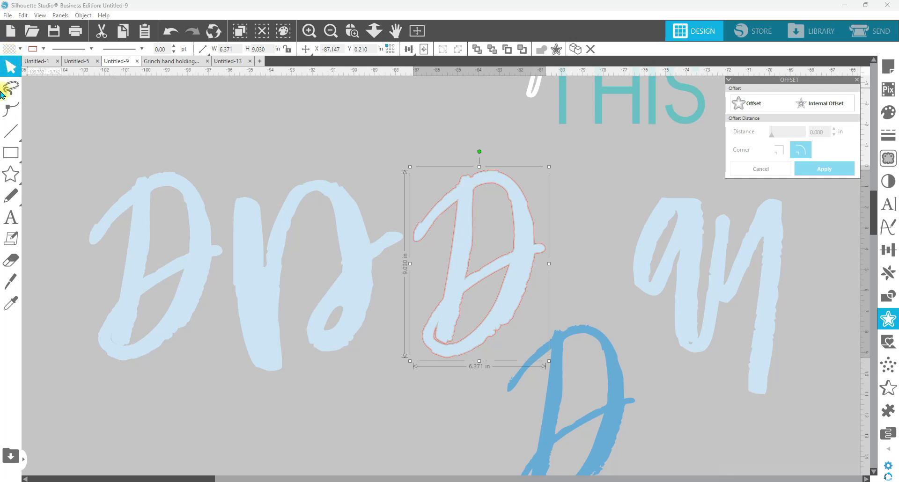
- Transfer the light-blue fill without outline colour to the new 0.055 in offset of the D, and move it beside "ay"
mouse_move(2, 125)
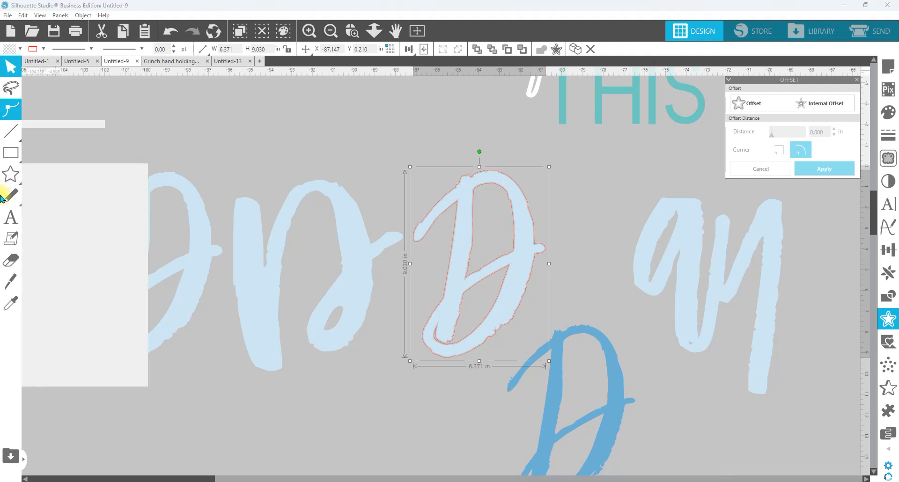
click(10, 303)
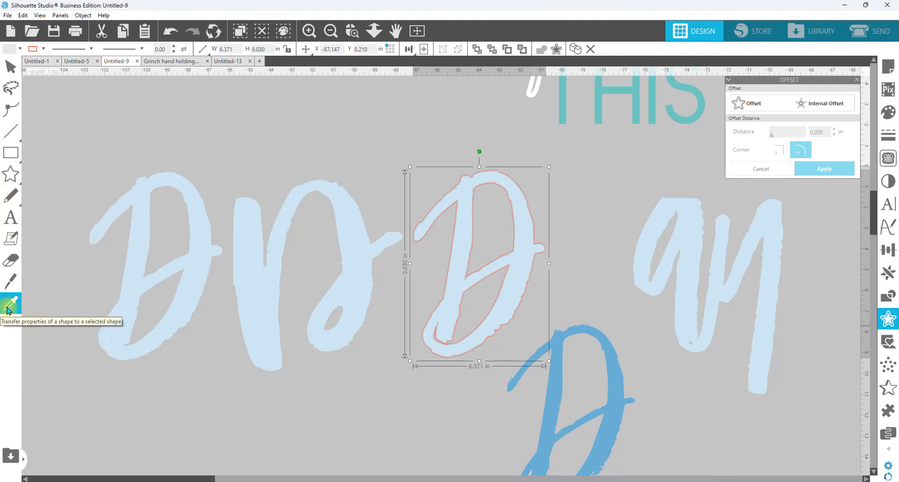
click(458, 260)
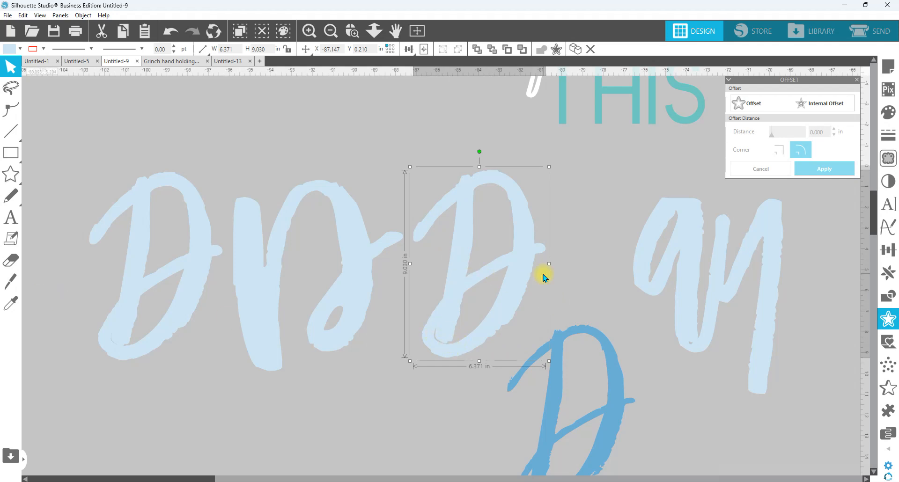
scroll(543, 273, down, 1)
drag(604, 334, 616, 207)
- Lengthen the tip of the D's crossbar through point editing so it reaches into the a
click(632, 194)
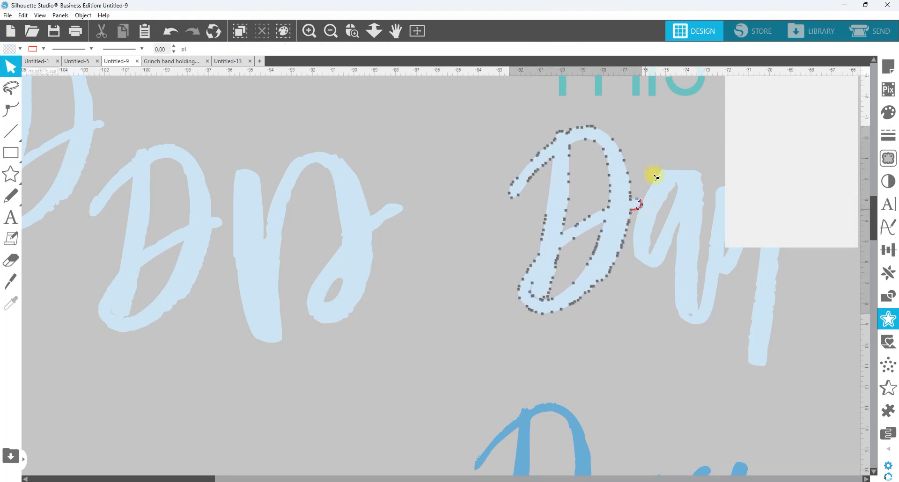
double_click(620, 184)
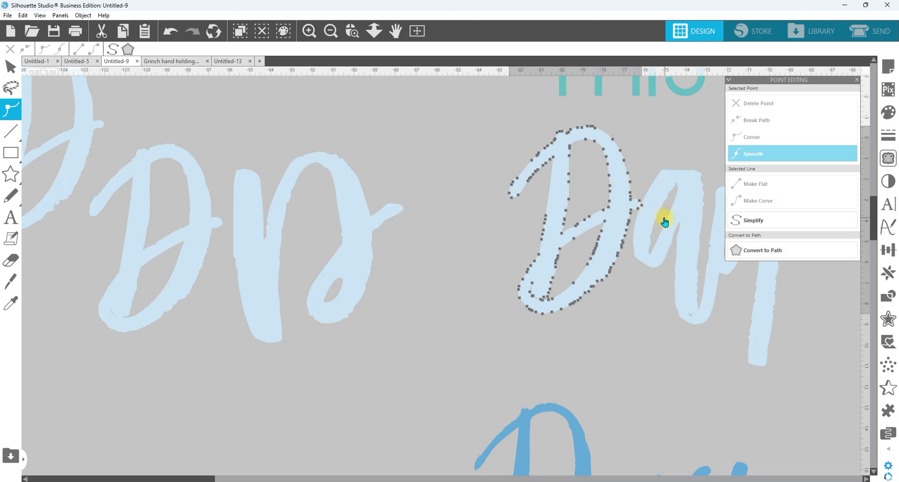
click(640, 205)
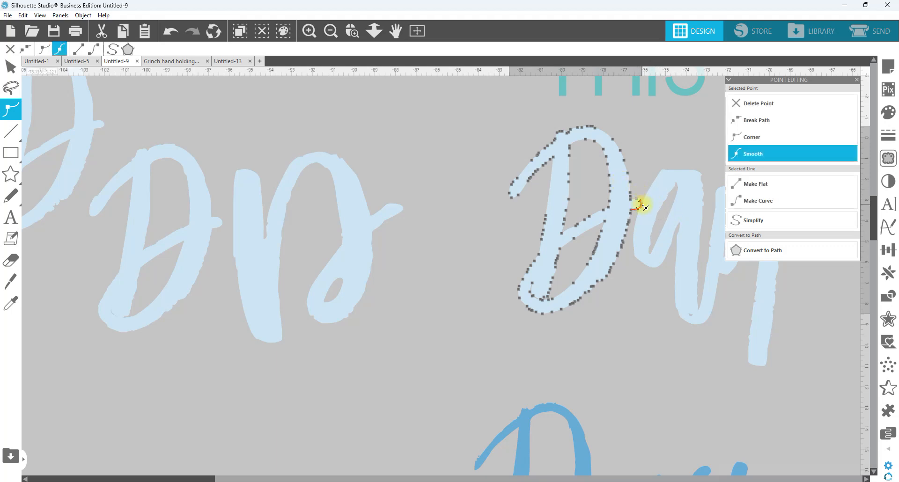
click(647, 169)
- Move the medium-blue "Day" clear of the light-blue one, and place a copy of the light-blue "Day" letters directly below the original
drag(672, 324, 549, 354)
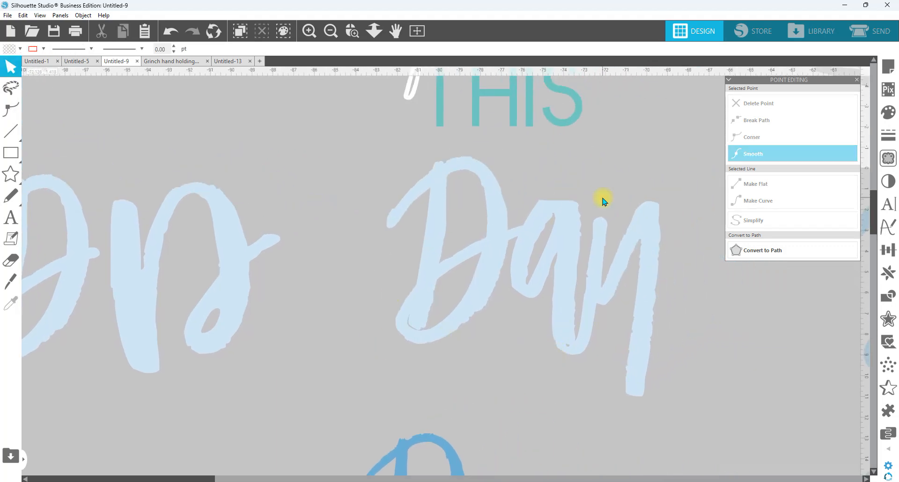
scroll(488, 301, down, 2)
drag(392, 201, 682, 257)
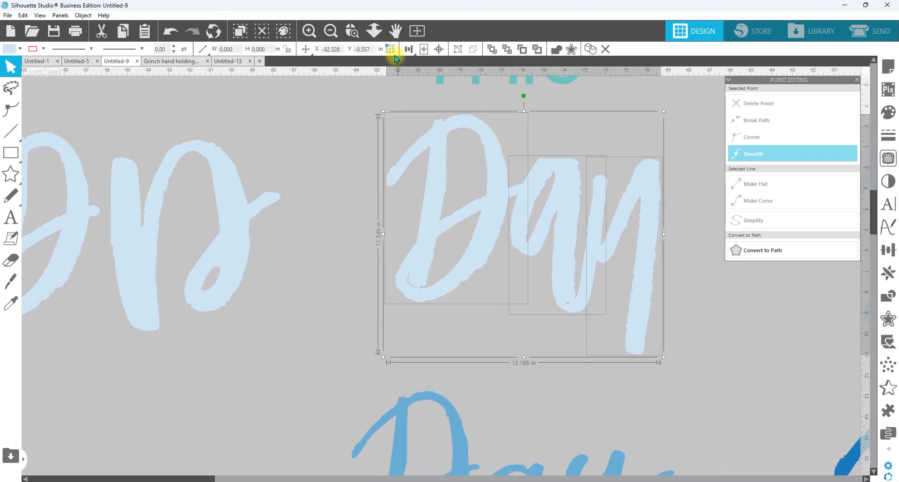
click(374, 32)
drag(407, 184, 469, 317)
drag(370, 388, 278, 410)
click(411, 214)
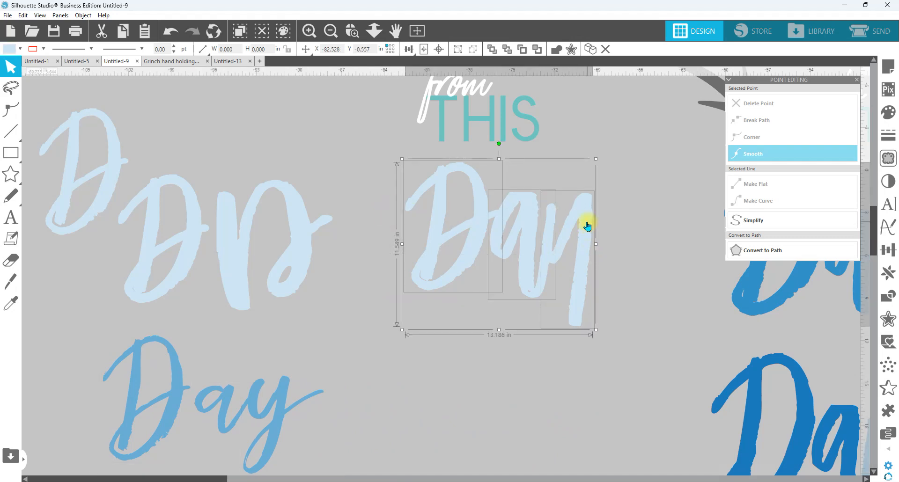
drag(587, 226, 605, 375)
scroll(633, 322, down, 2)
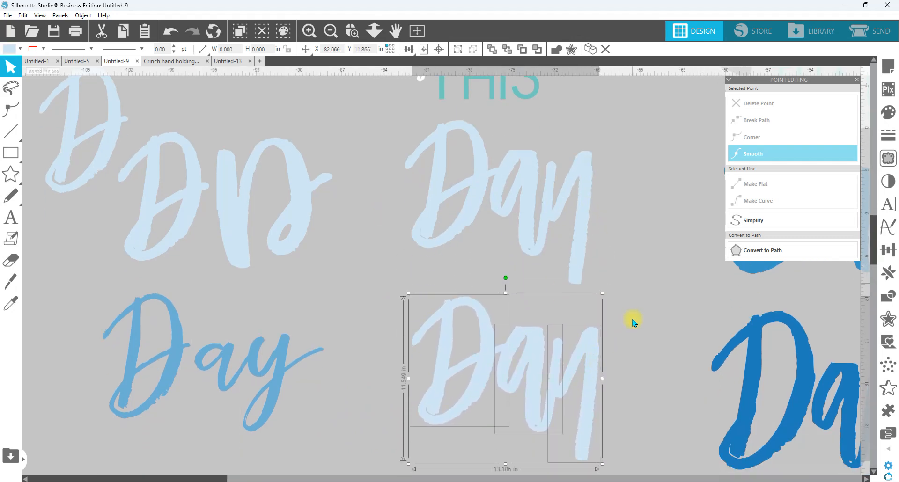
- Delete the points of the crossbar tip that extends from the D's bowl into the a in the lower "Day" copy
click(352, 31)
drag(411, 327, 518, 403)
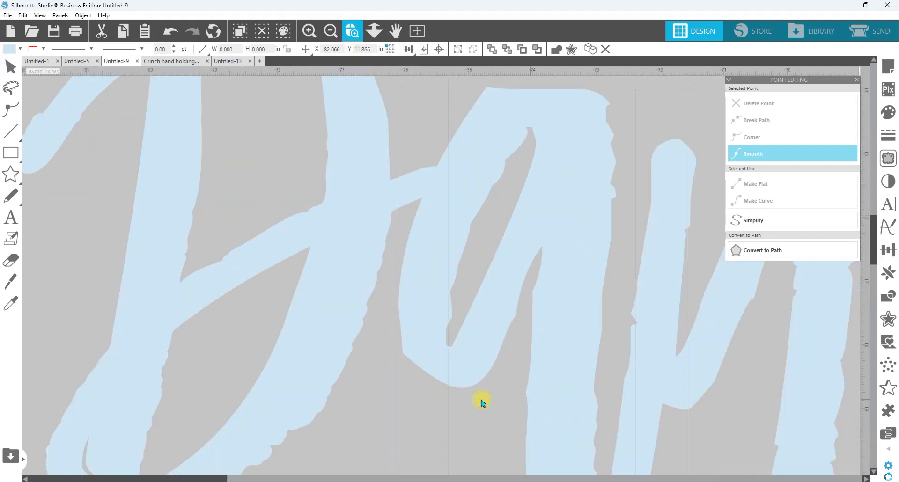
click(374, 31)
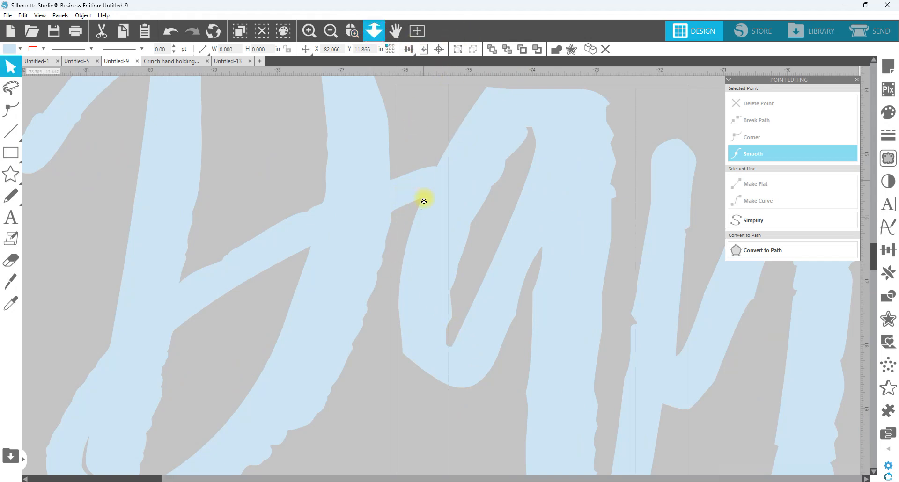
drag(424, 190, 427, 130)
click(480, 116)
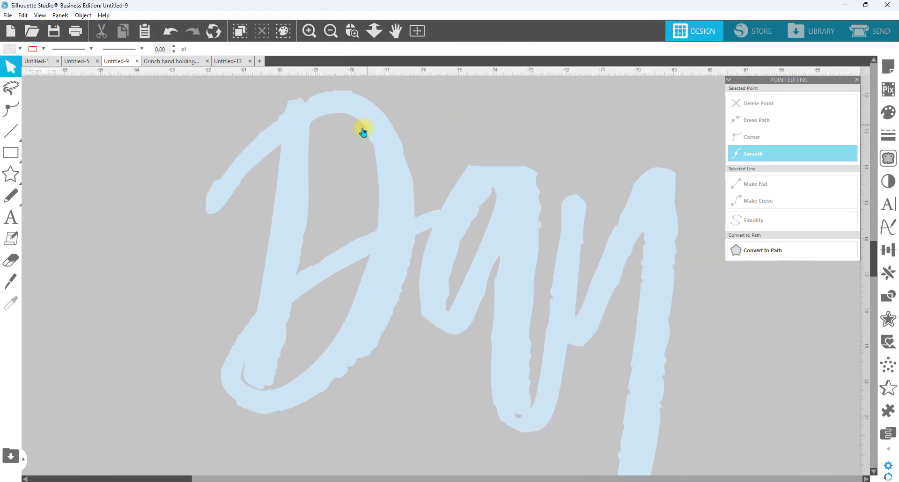
double_click(382, 133)
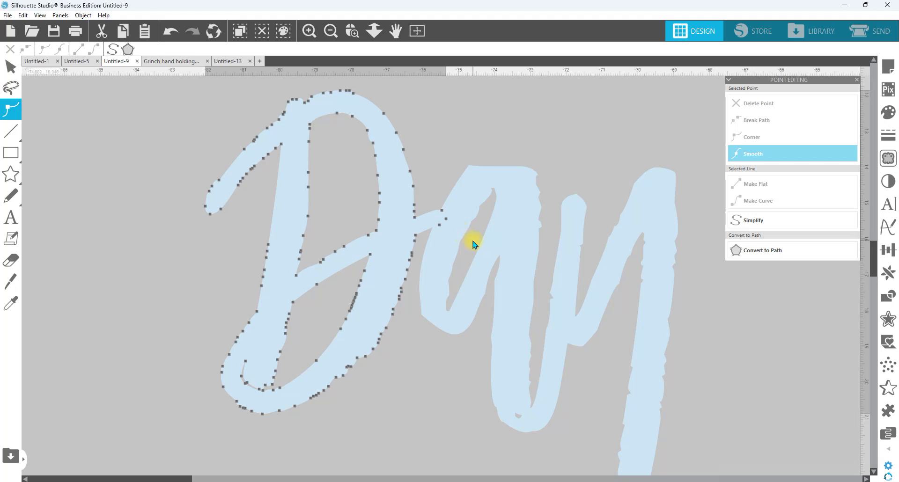
drag(424, 158, 475, 258)
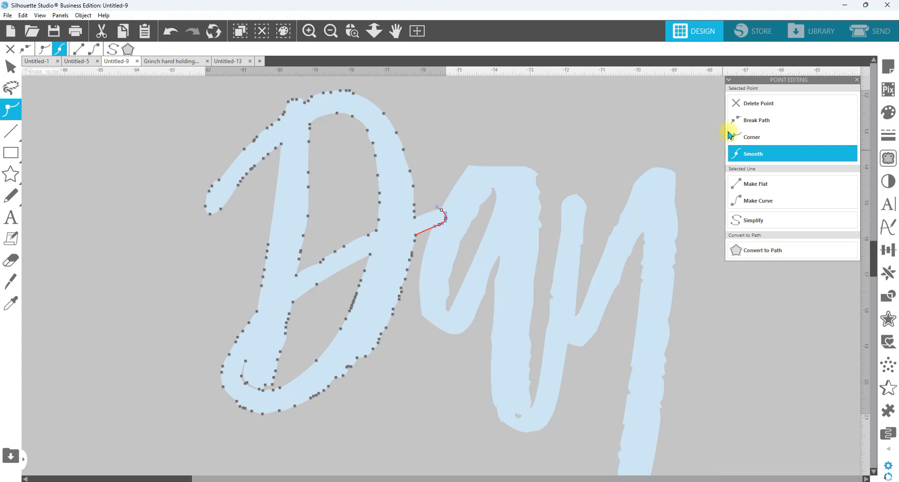
click(754, 104)
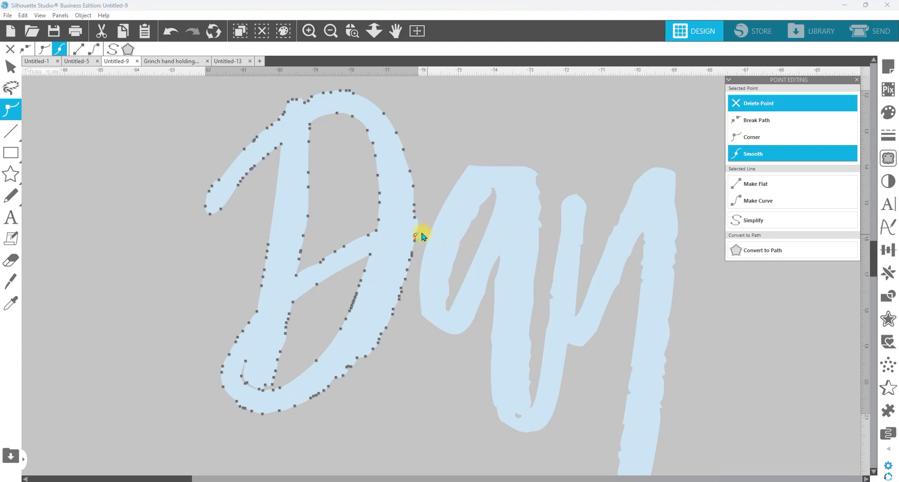
click(457, 177)
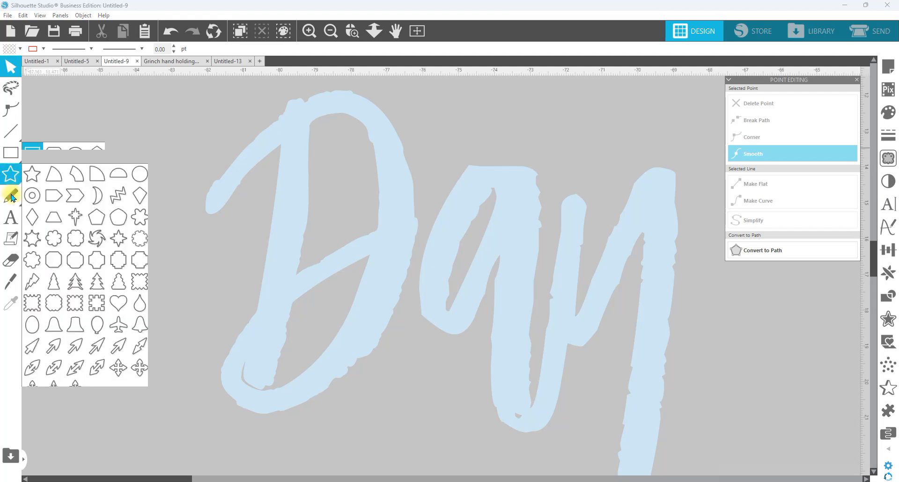
- Cut through the crossbar inside the lower D with a straight solid knife line, and delete the points of its stem-side part
click(15, 287)
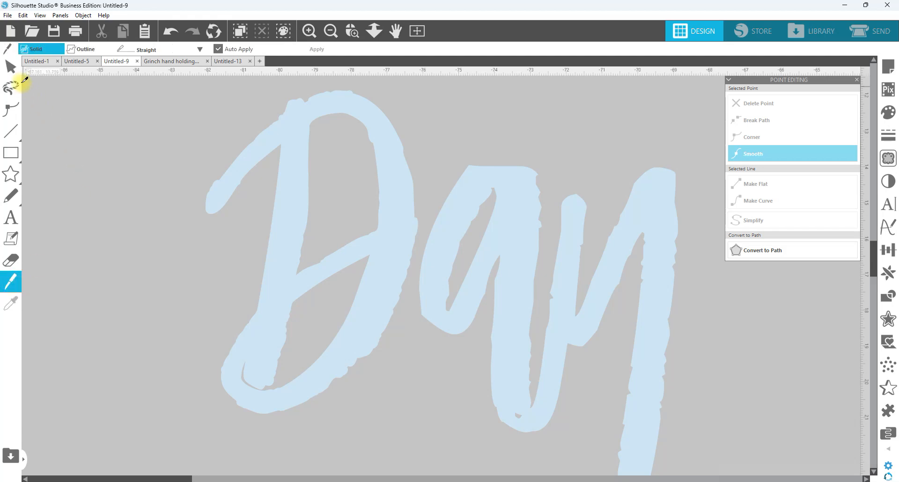
drag(339, 221, 340, 283)
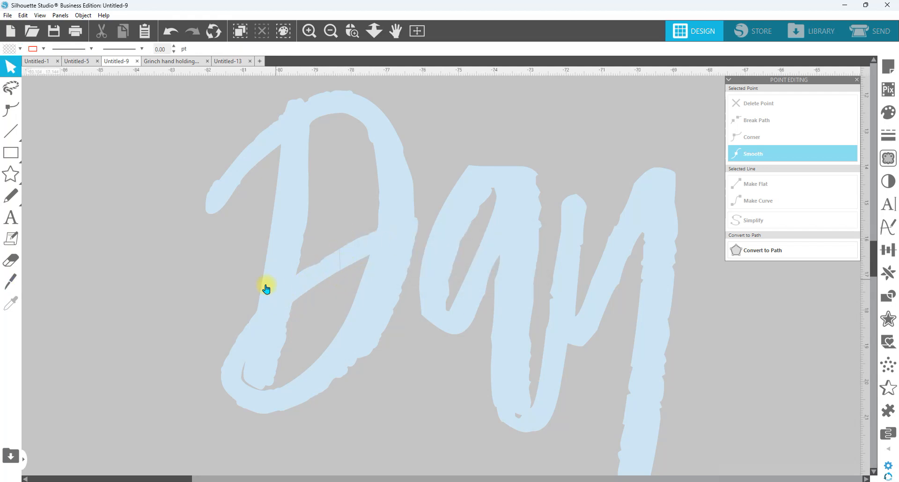
double_click(344, 263)
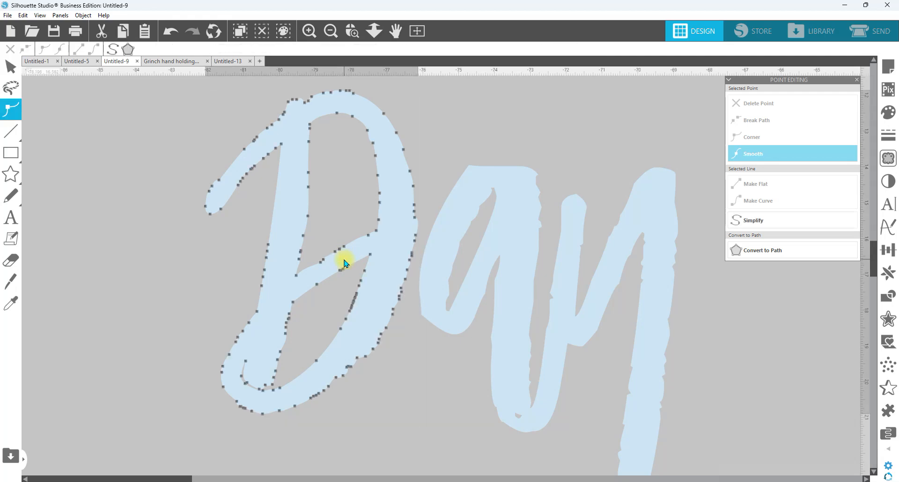
drag(311, 243, 352, 287)
click(758, 104)
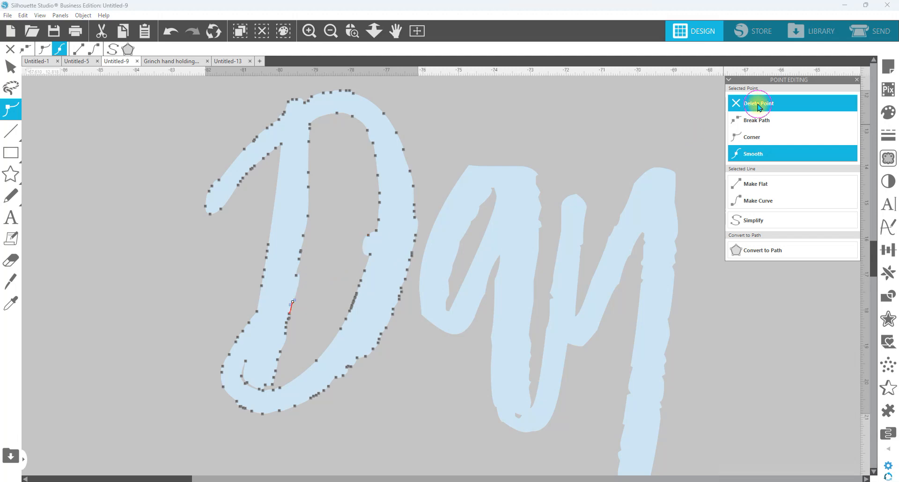
- Clean up the crossbar remnants on the inner edges of the lower D's stem and bowl, deleting the leftover point on the bowl
click(298, 275)
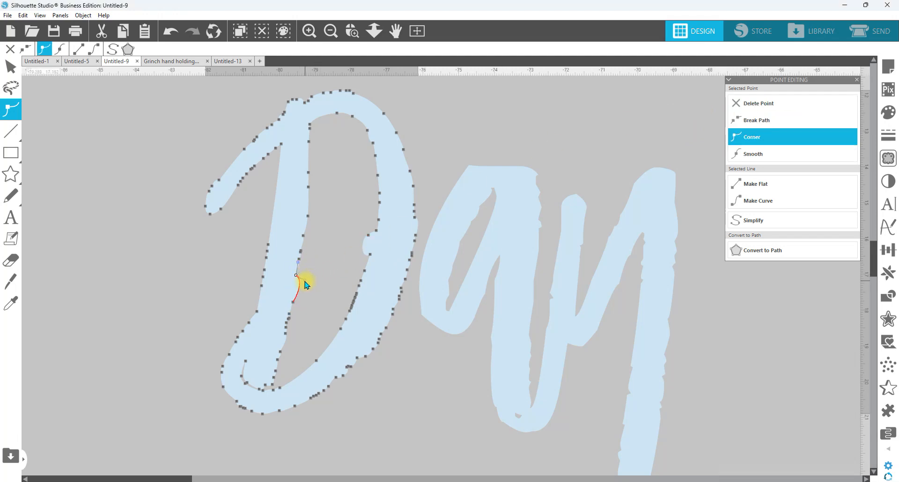
click(364, 248)
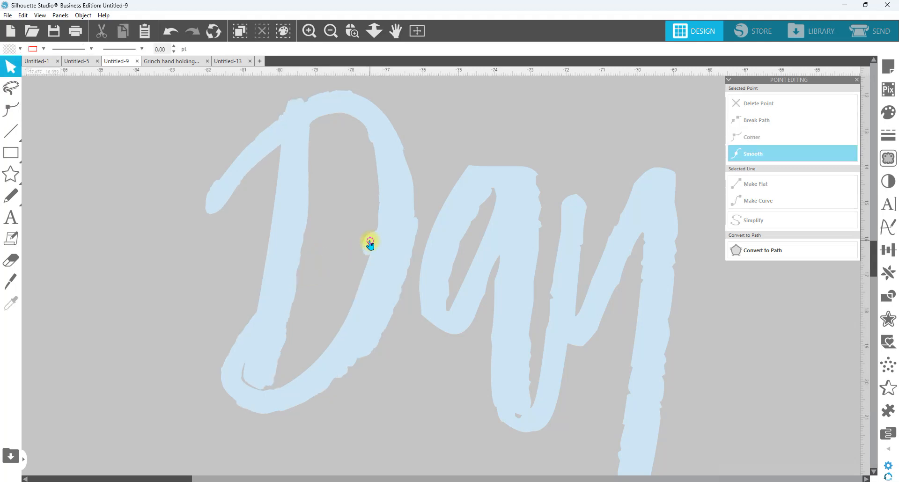
double_click(369, 242)
click(369, 255)
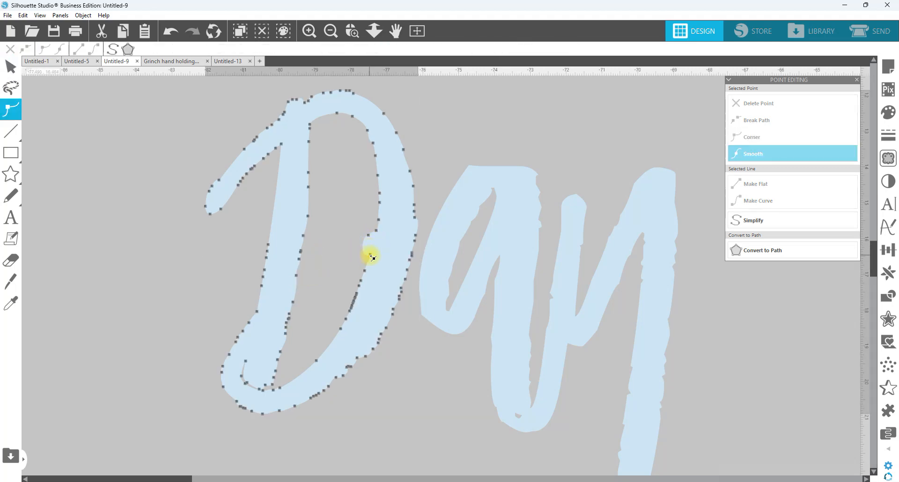
drag(358, 258, 369, 241)
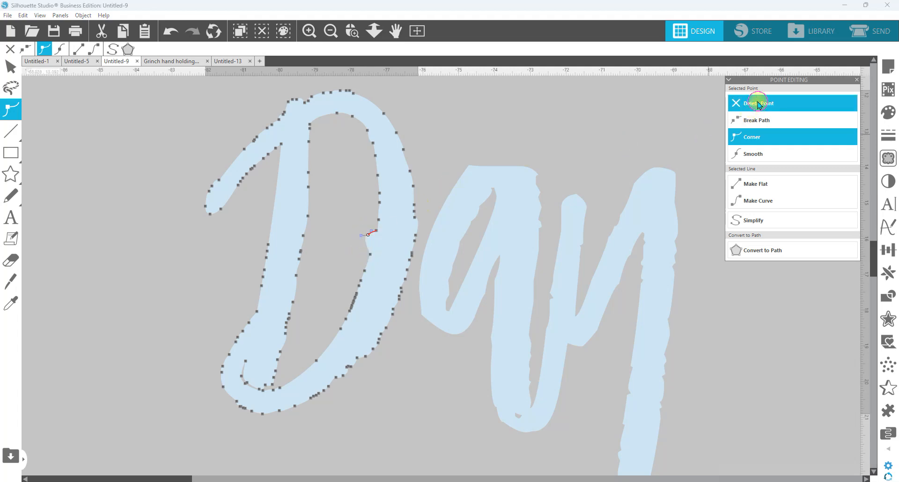
click(748, 103)
click(356, 232)
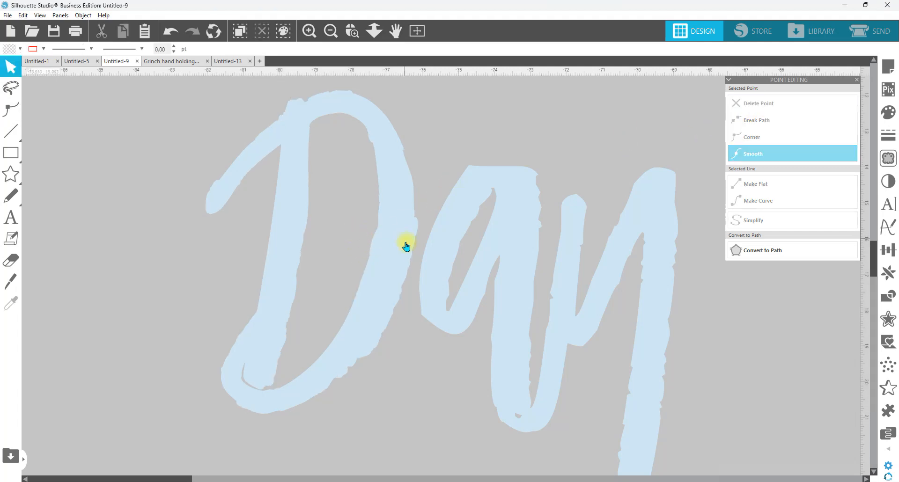
- Nudge the lower D slightly closer to the "ay", and group the letters of the lower "Day"
drag(402, 215, 407, 215)
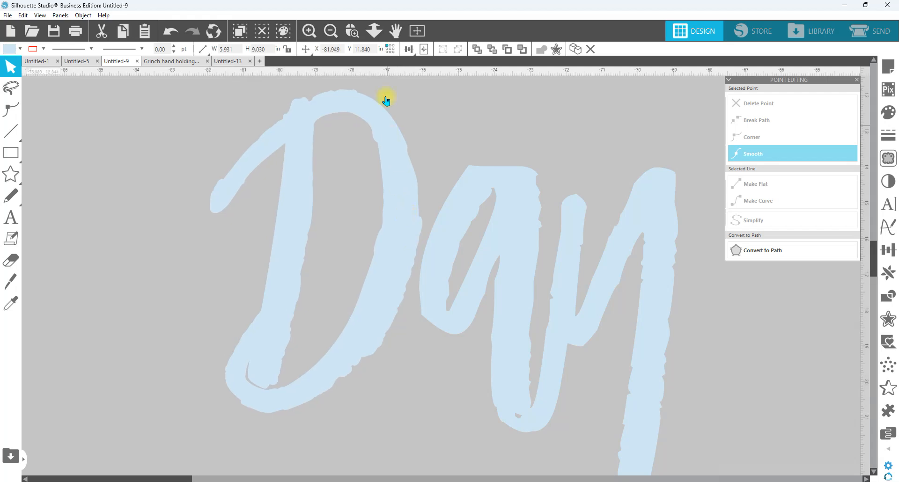
click(378, 35)
drag(417, 277, 423, 191)
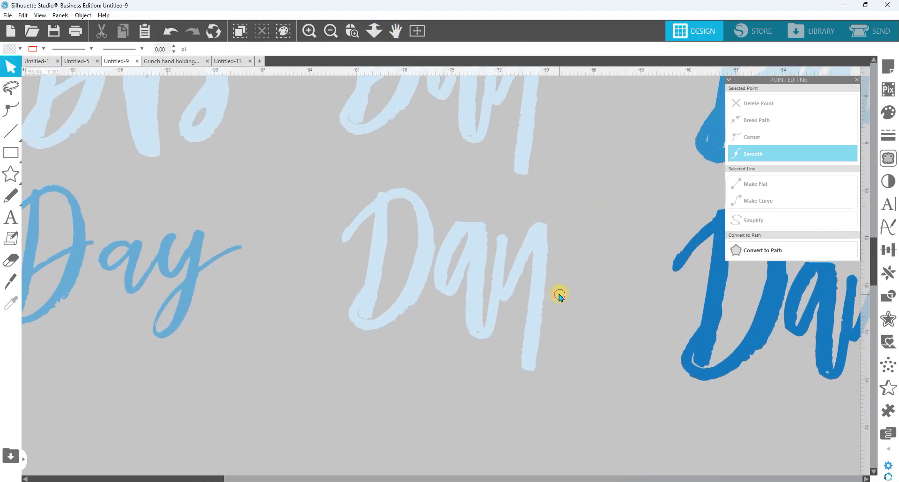
drag(558, 297, 393, 266)
key(ctrl+g)
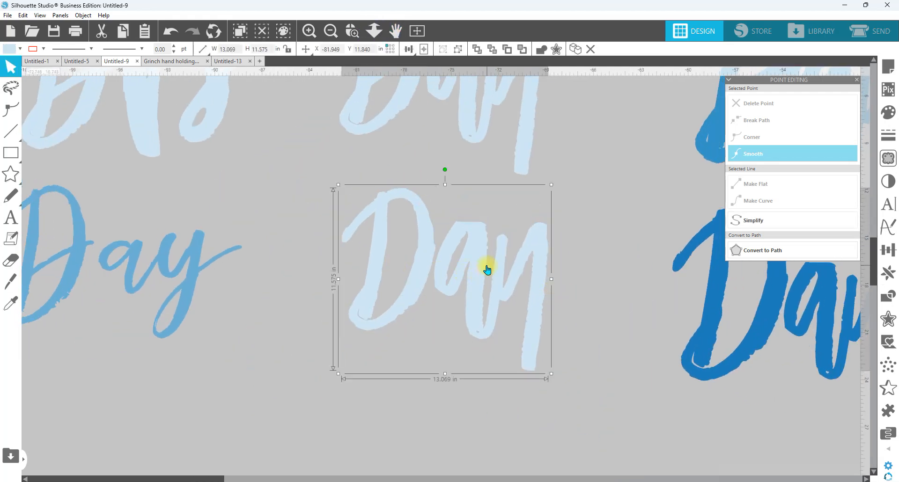
- Lower the D of the upper "Day" slightly and enlarge it a little outward from the a
scroll(495, 271, up, 1)
scroll(496, 270, up, 1)
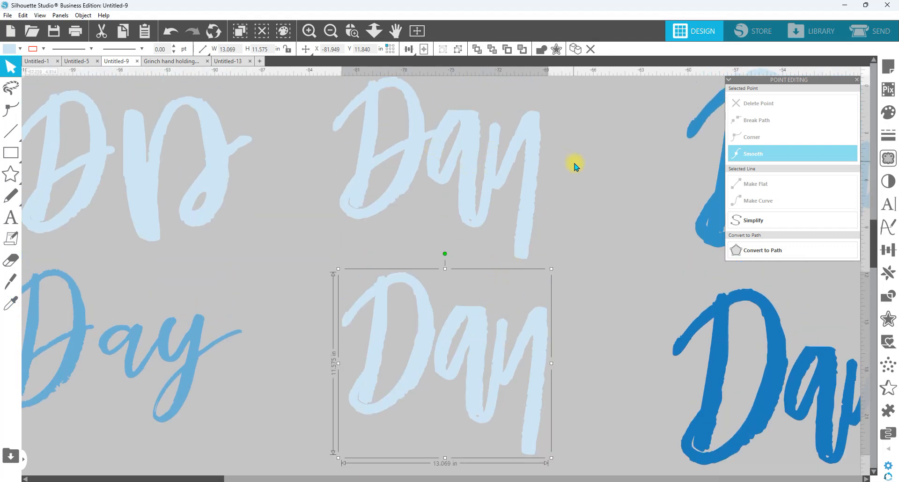
drag(401, 191, 401, 193)
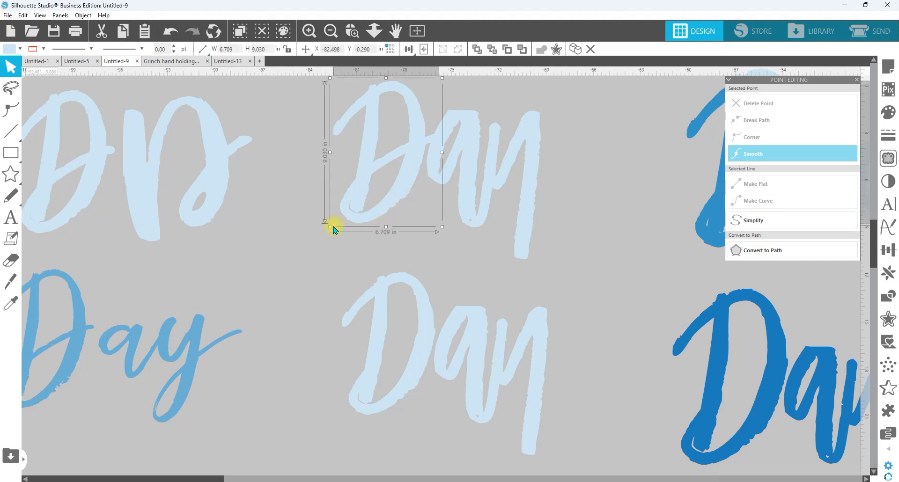
drag(330, 227, 322, 230)
- Weld the D, a and y of the upper "Day" into one shape
drag(591, 193, 393, 111)
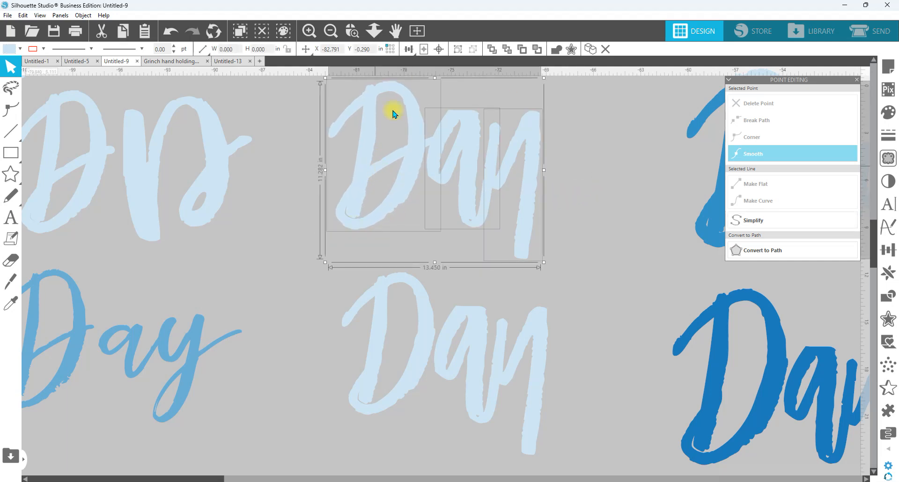
click(556, 50)
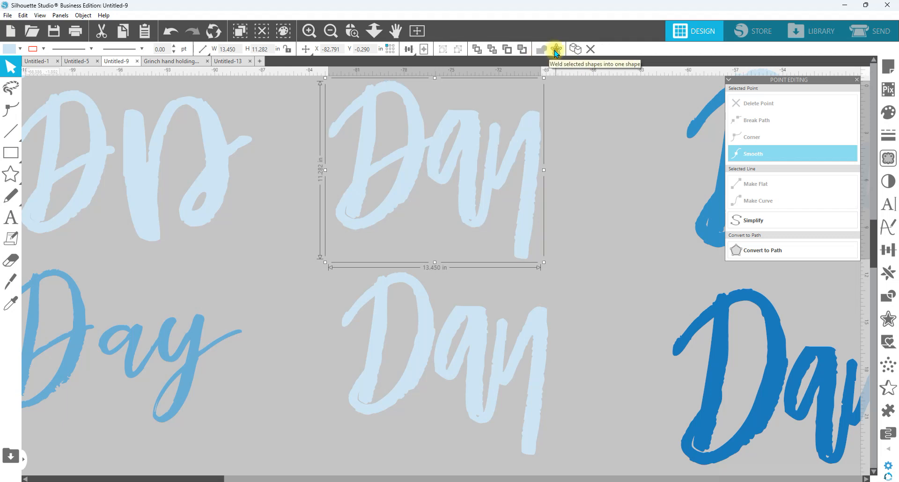
scroll(541, 179, up, 1)
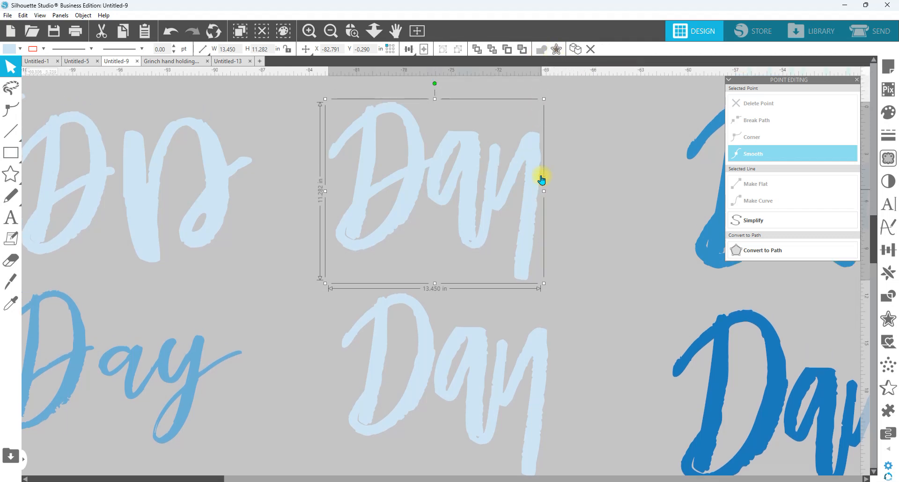